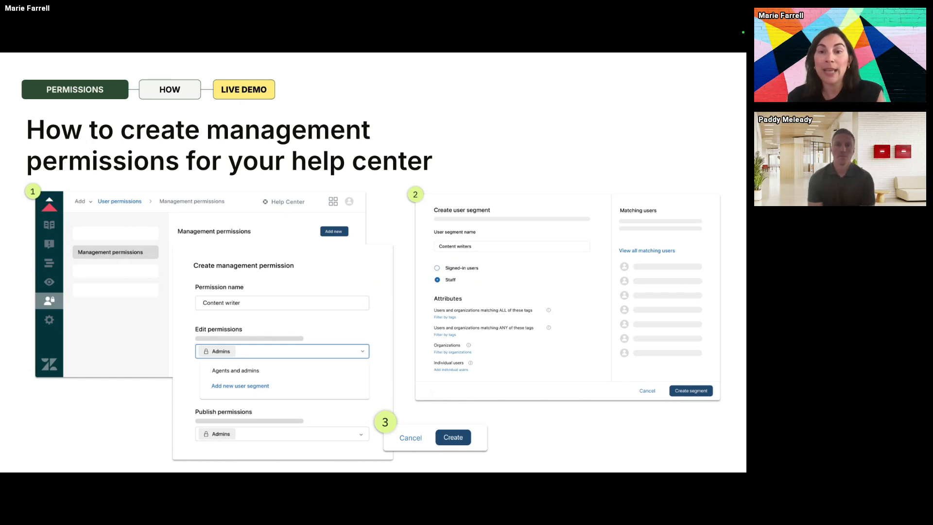
- Switch from the slides to the Zendesk demo and open the Management permissions page in the Knowledge admin
click(244, 89)
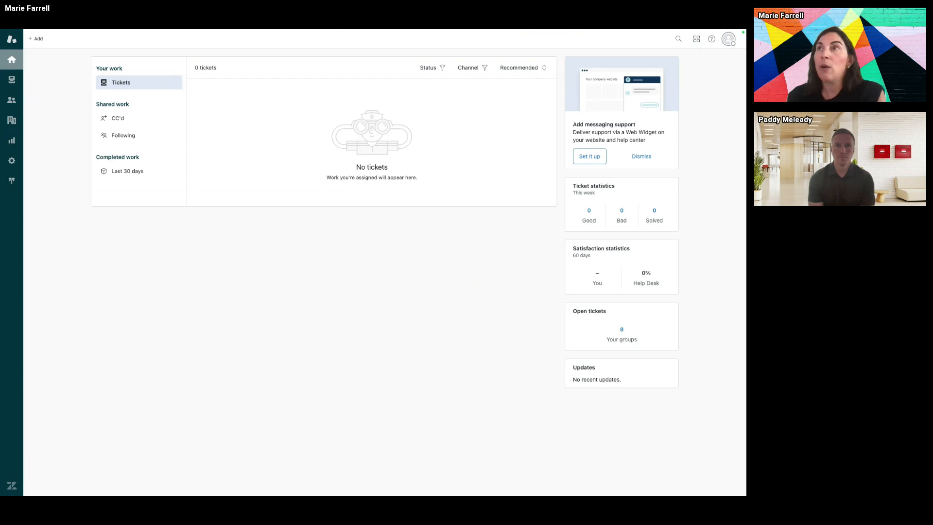
click(696, 39)
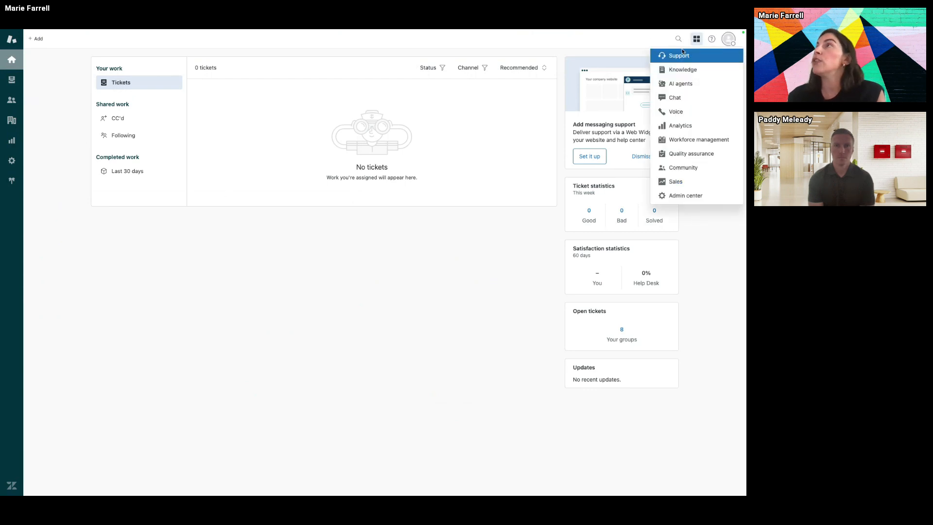
click(680, 71)
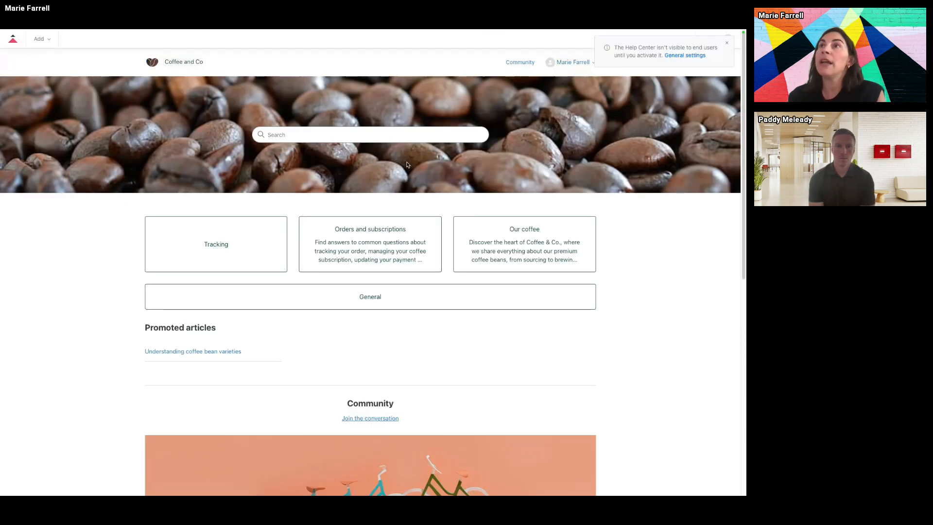
click(727, 43)
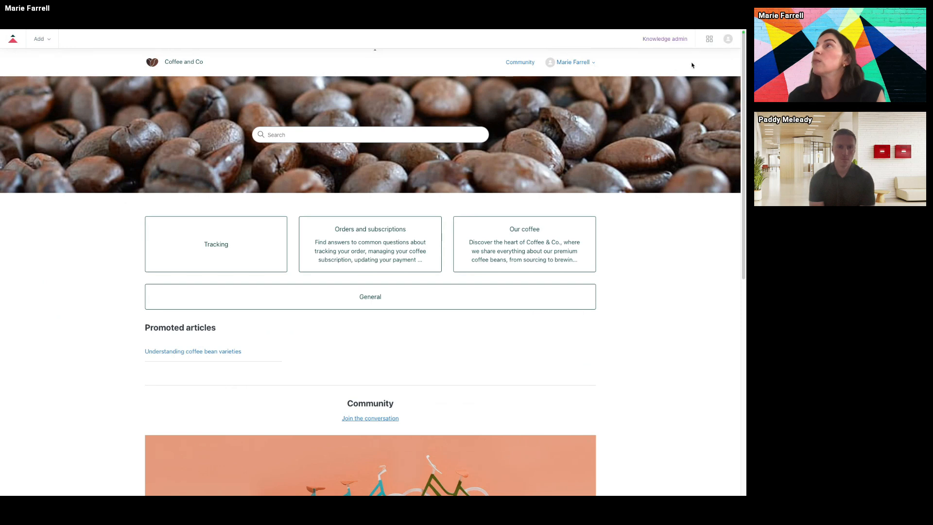
click(659, 40)
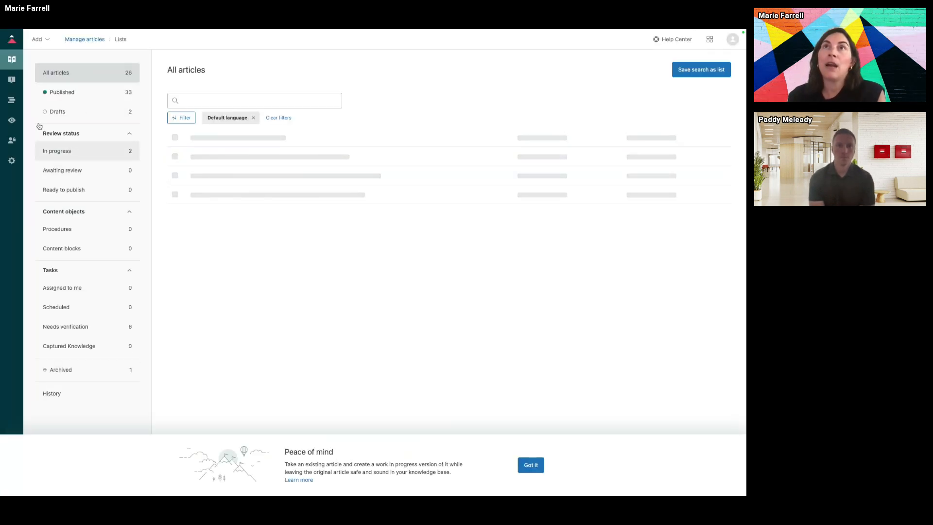
click(12, 140)
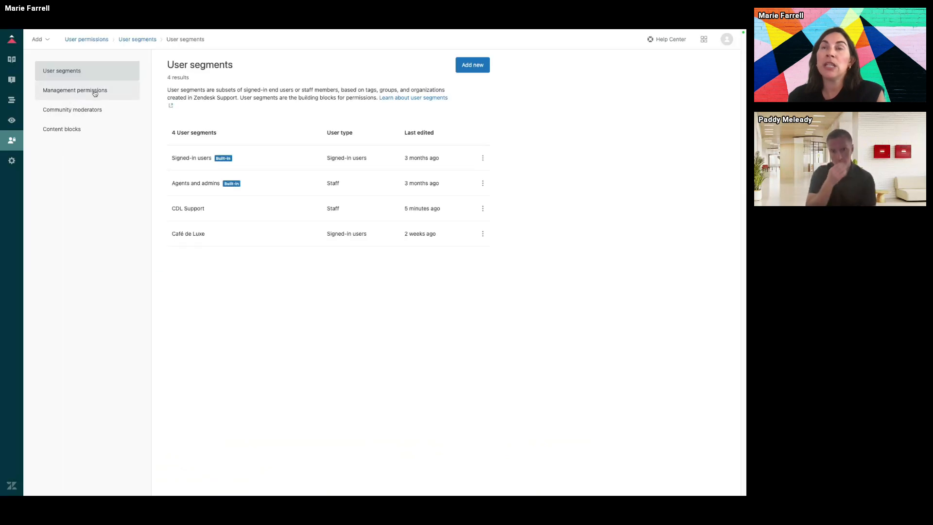
click(95, 92)
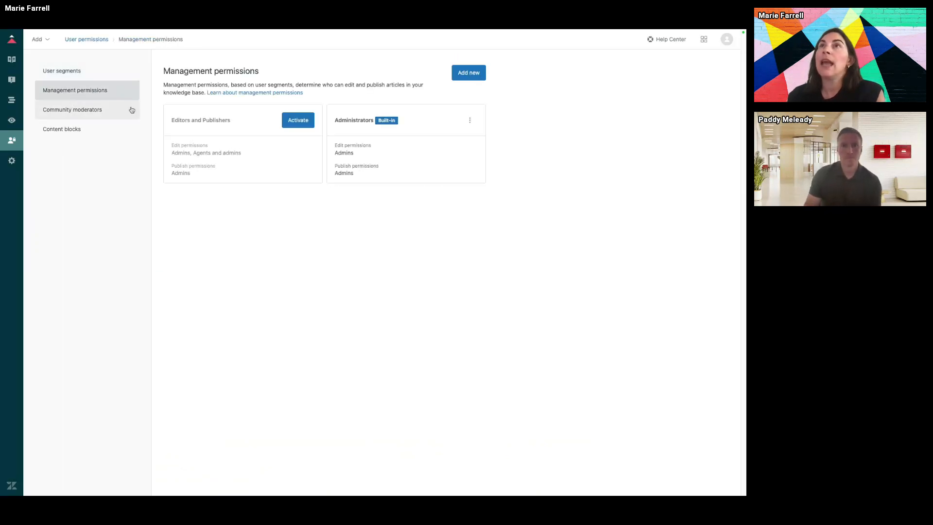
- Start a new management permission and name it CDL Support
click(469, 73)
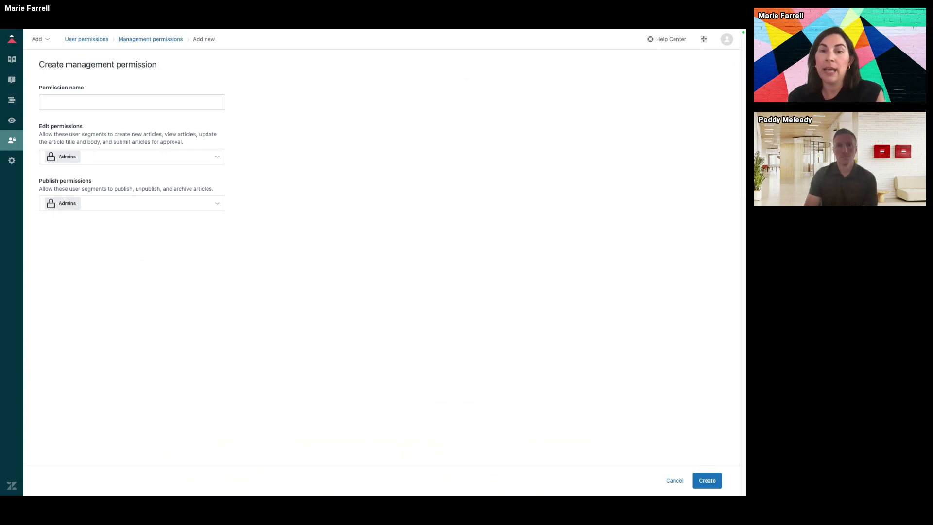
click(117, 101)
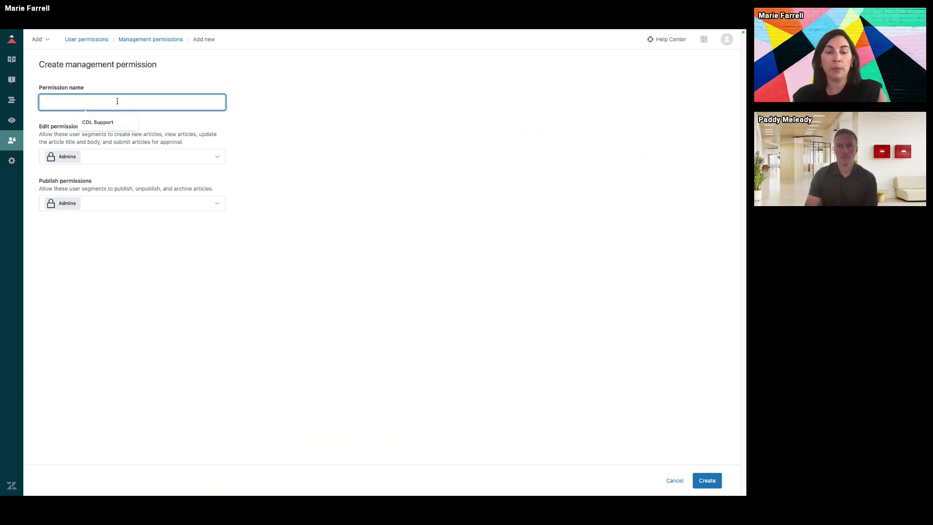
text(CDL Support)
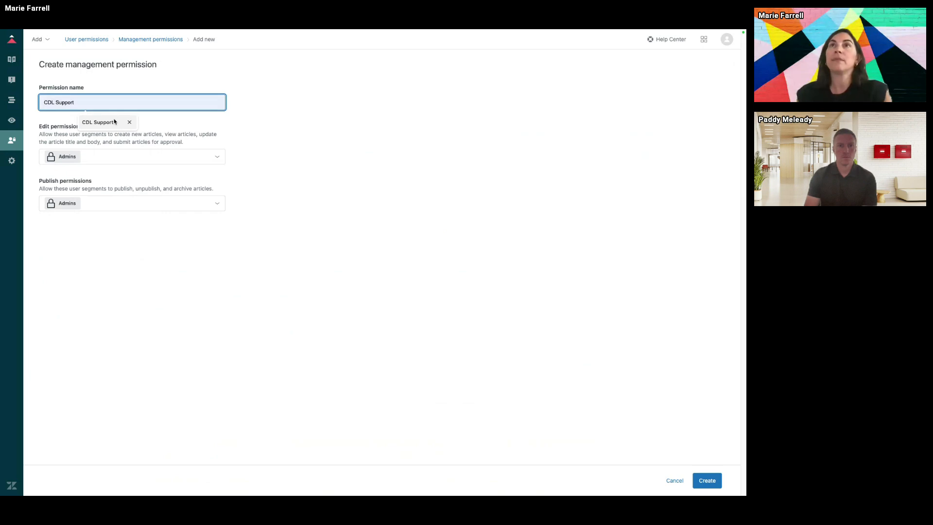
click(114, 122)
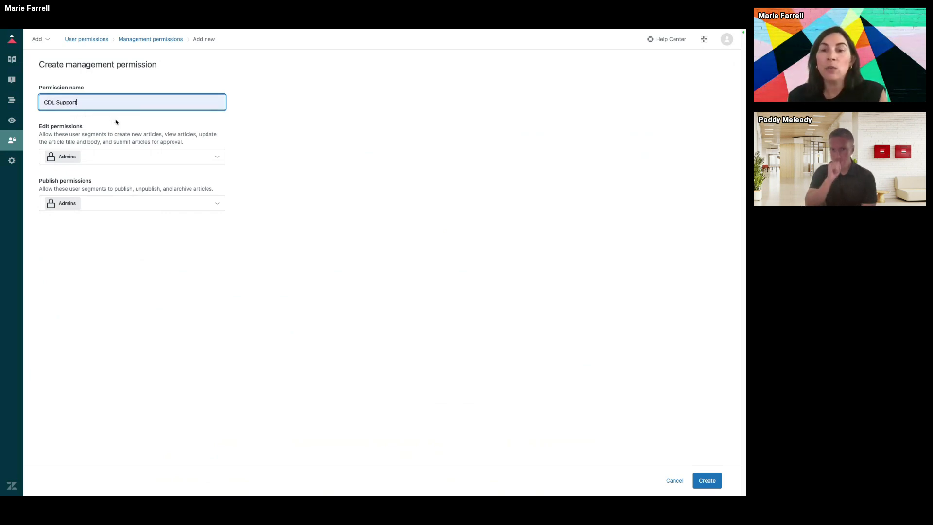
- Add the CDL Support user segment to both the edit and publish permissions and create the management permission
click(143, 156)
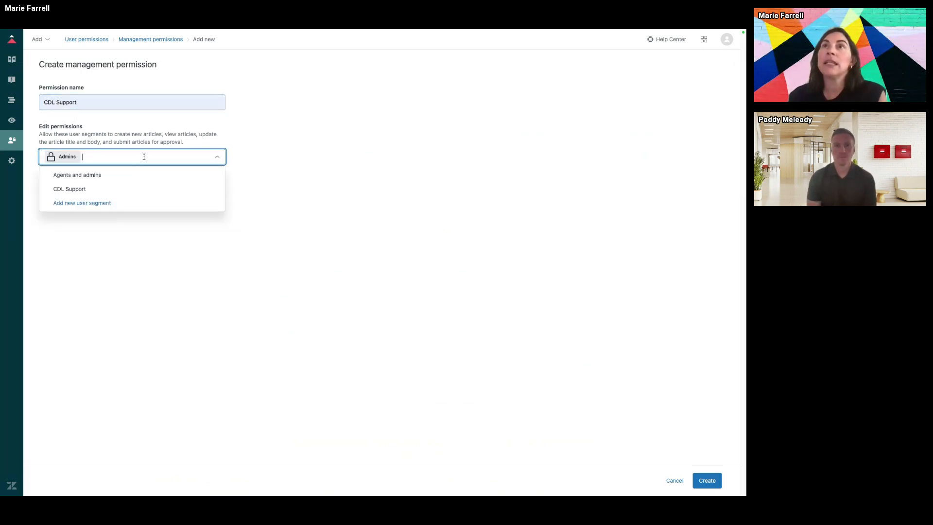
click(73, 191)
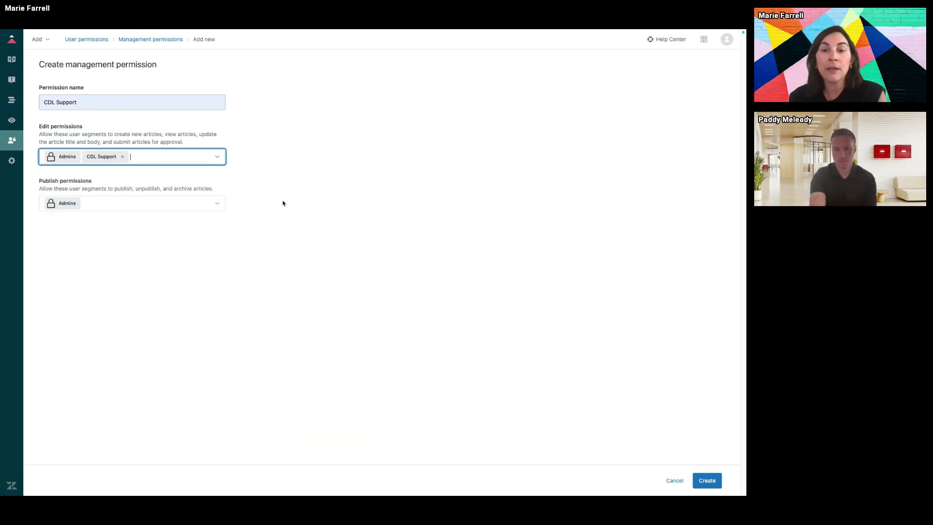
click(121, 207)
click(75, 171)
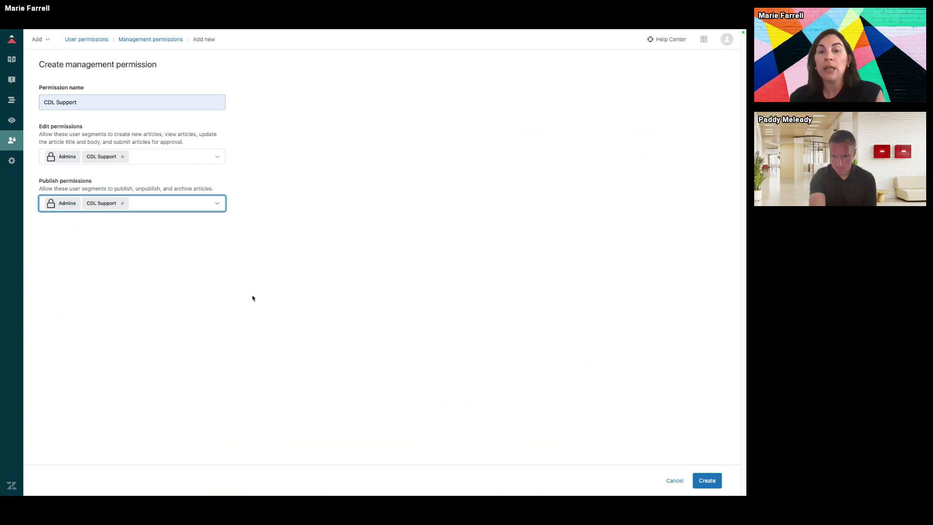
click(708, 480)
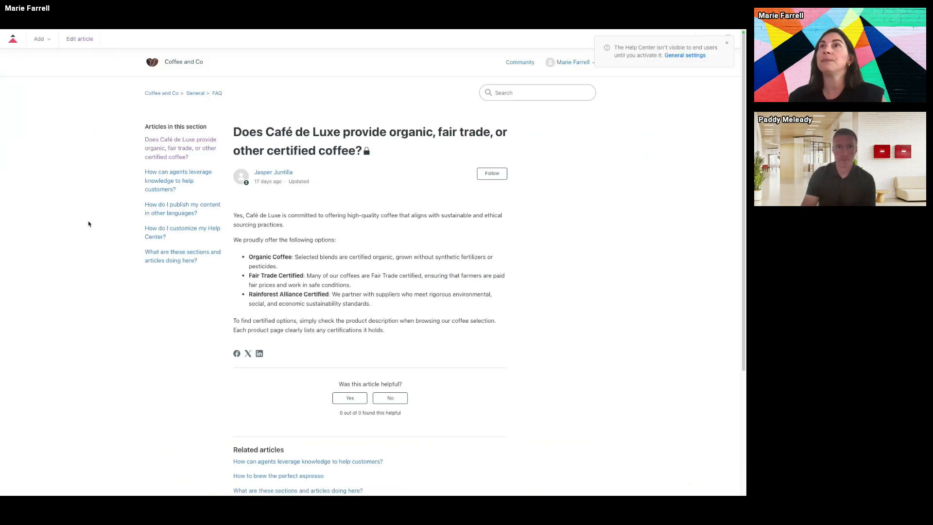
- Open the article "Does Café de Luxe provide organic, fair trade, or other certified coffee?" for editing and dismiss the new editor introduction
click(726, 43)
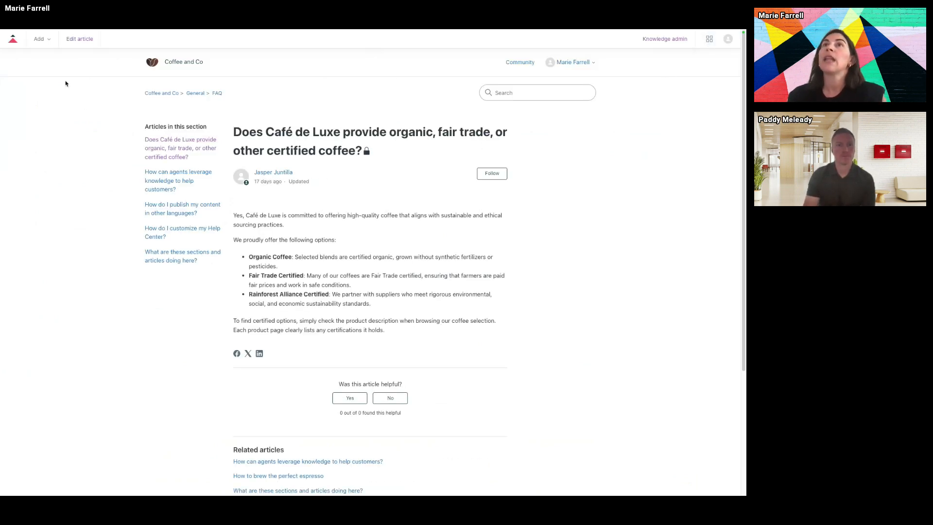
click(78, 40)
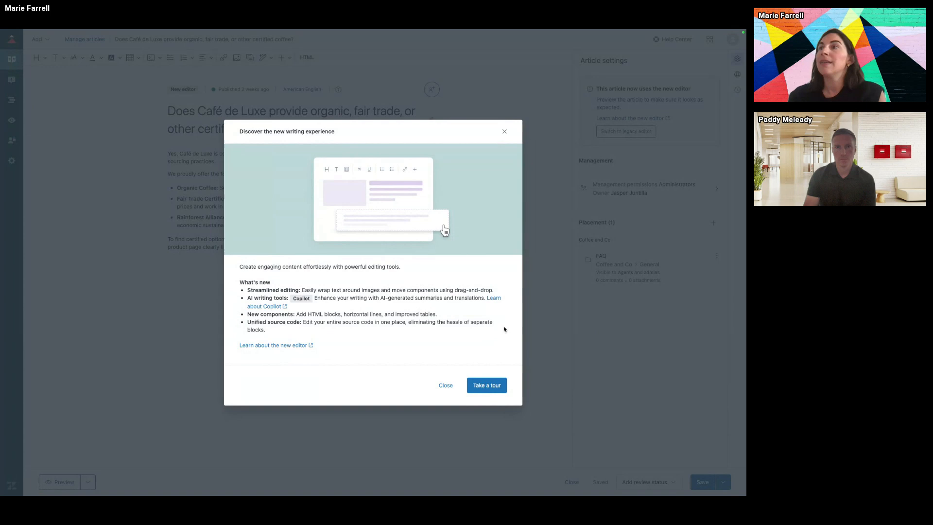
click(505, 131)
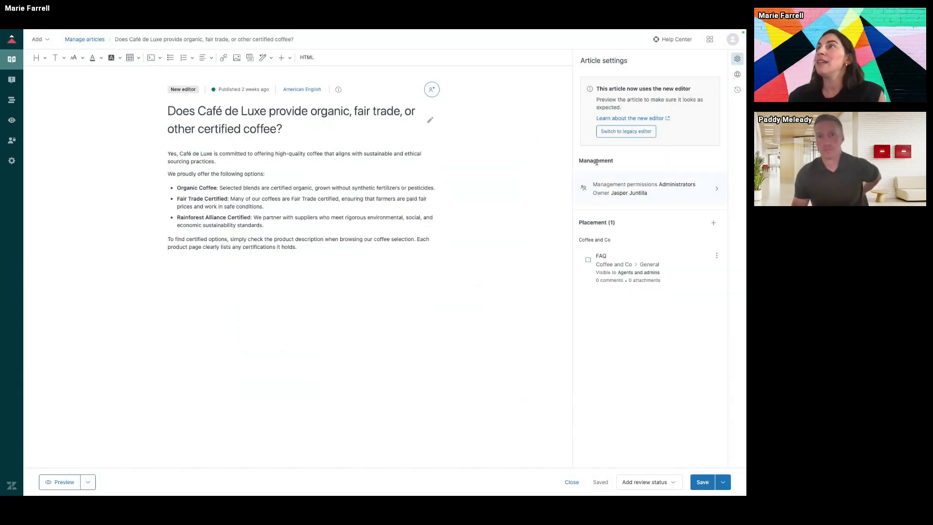
- Set the article's management permissions to CDL Support and update its settings
click(707, 192)
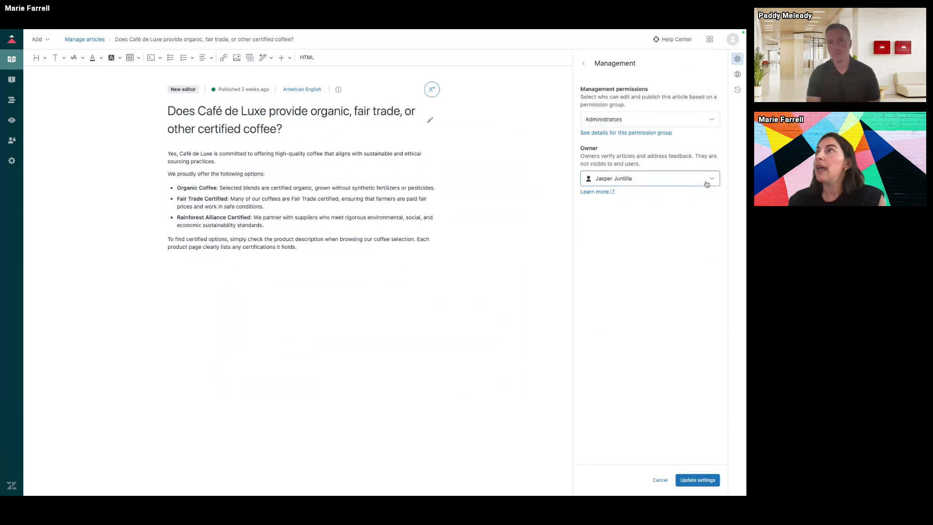
click(712, 122)
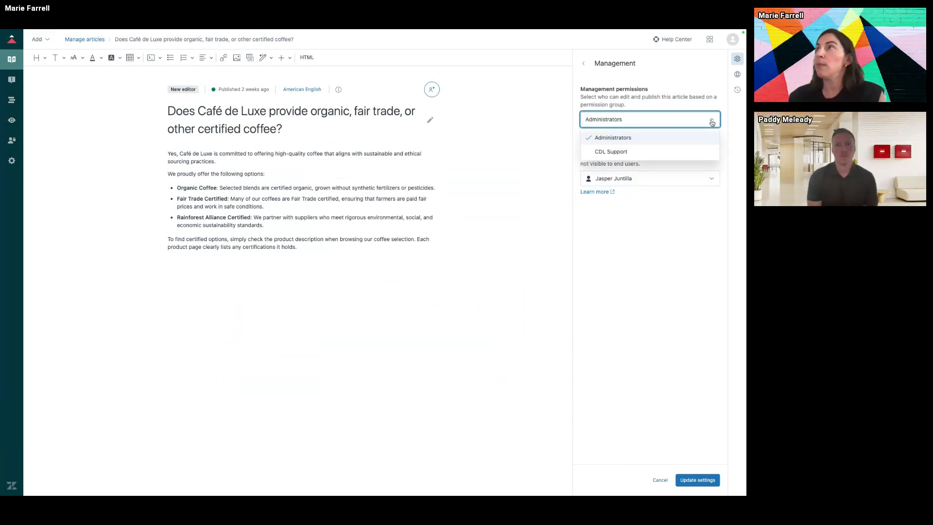
click(612, 152)
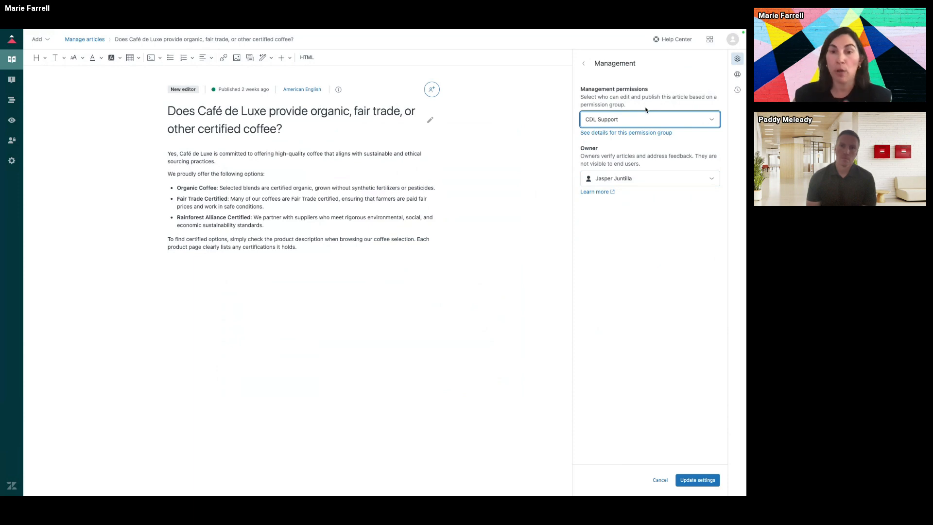
click(699, 481)
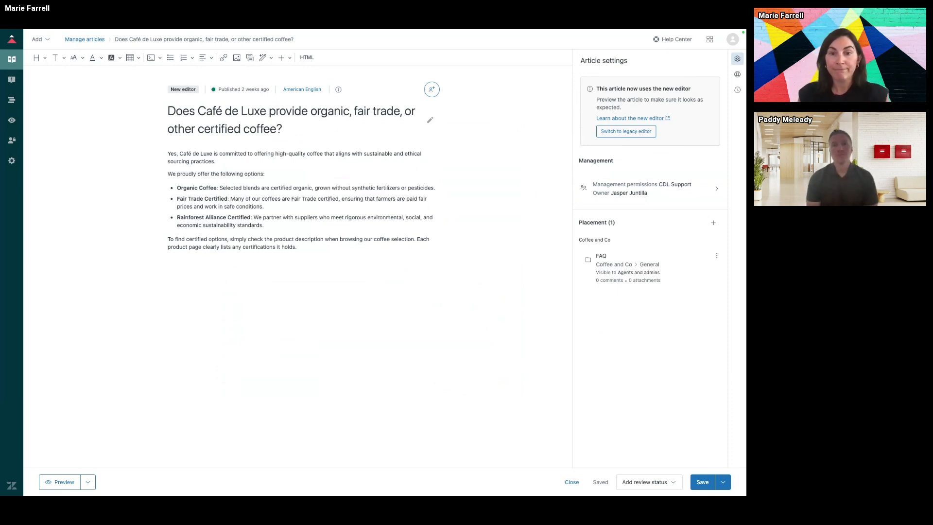
- Switch back to the presentation and advance to the slide on setting view permissions with user segments
mouse_move(77, 31)
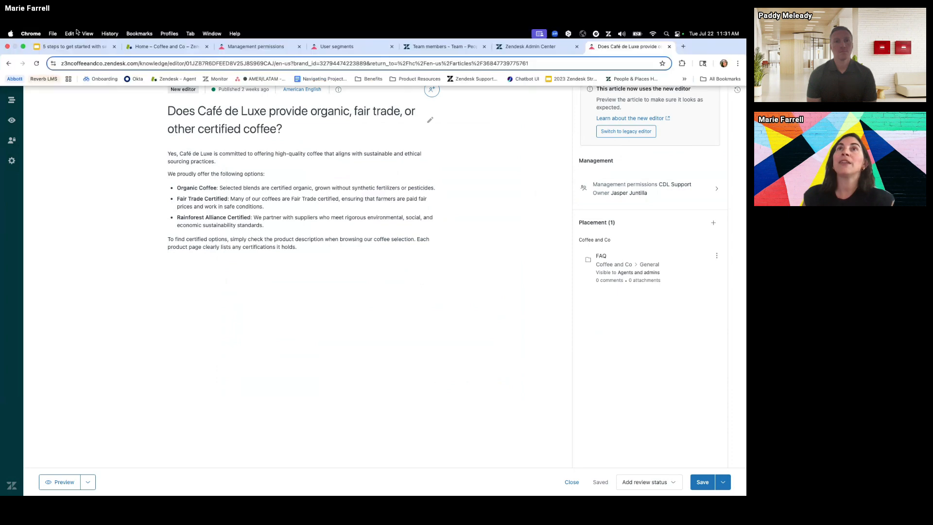
click(70, 47)
key(Right)
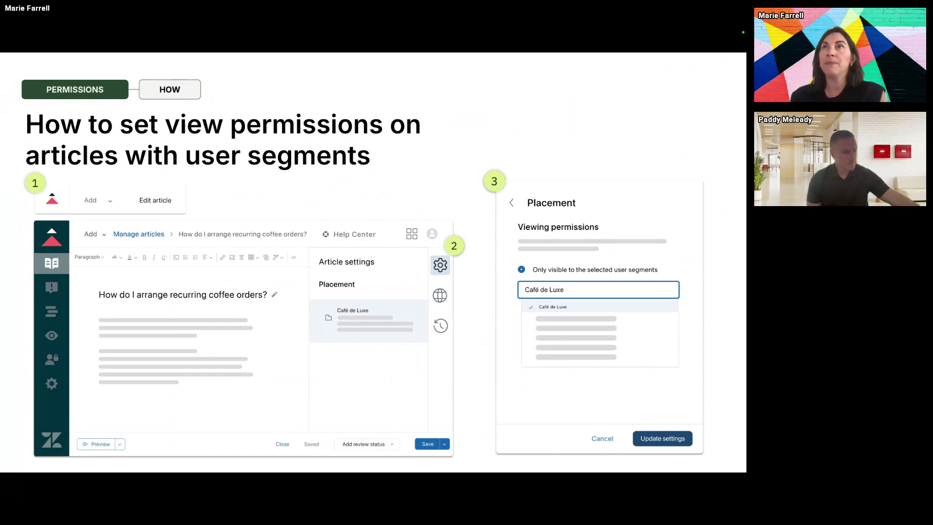
- Return to the Zendesk help center and reopen the Café de Luxe certified coffee article in the editor
key(alt+Tab)
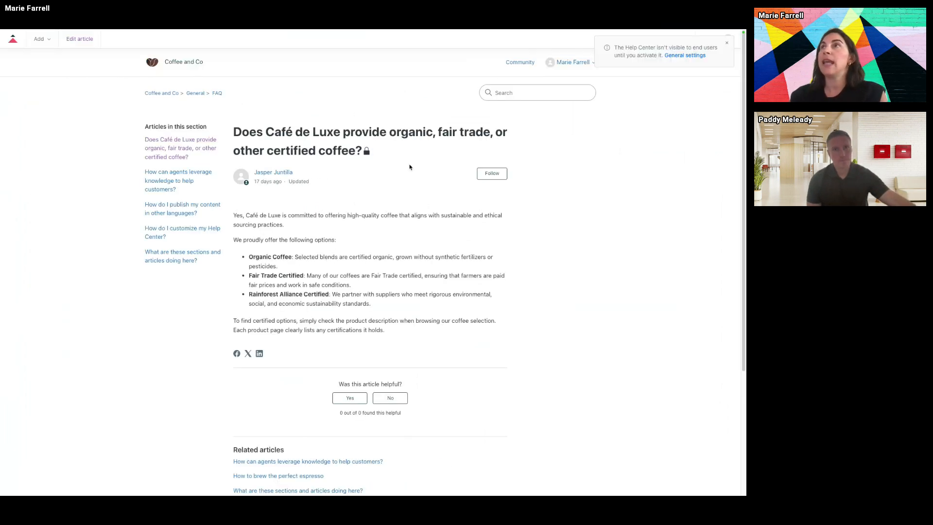
click(79, 40)
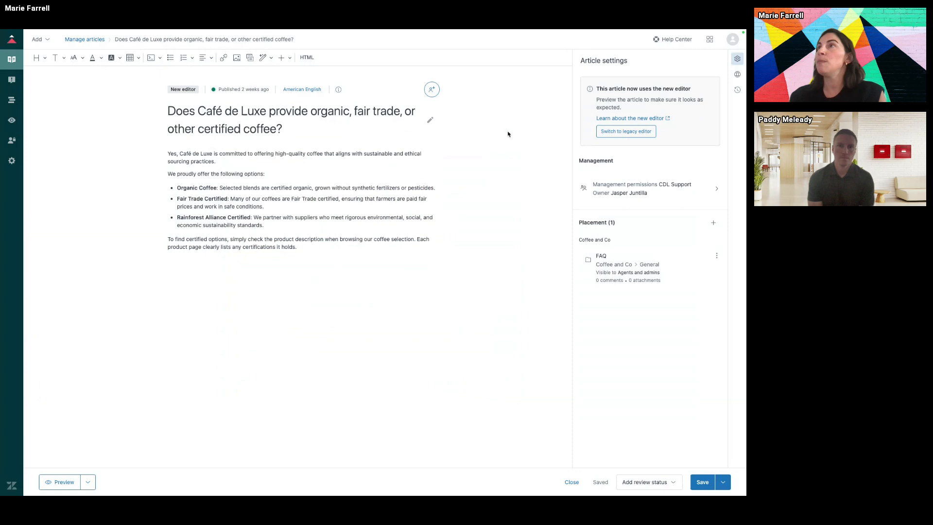
click(509, 129)
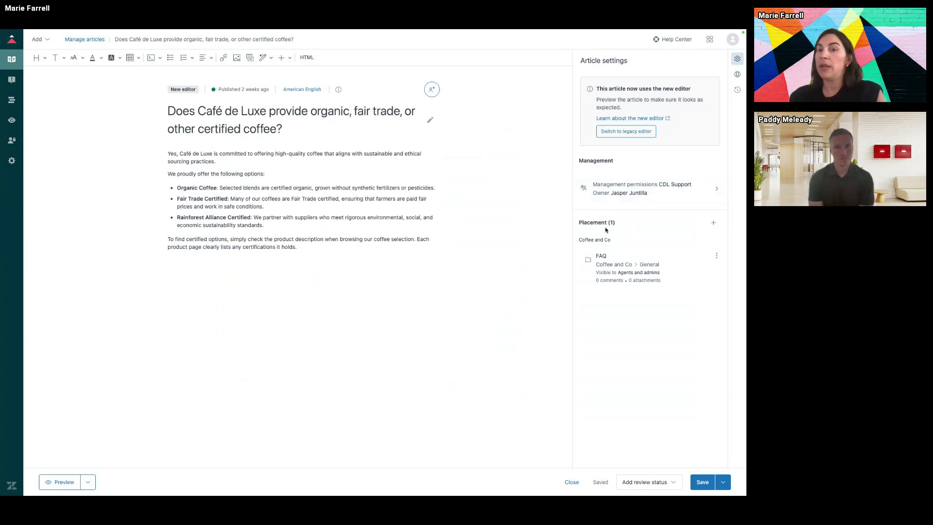
- Start a new placement for the article and add the Café de Luxe user segment to its viewing permissions
click(714, 223)
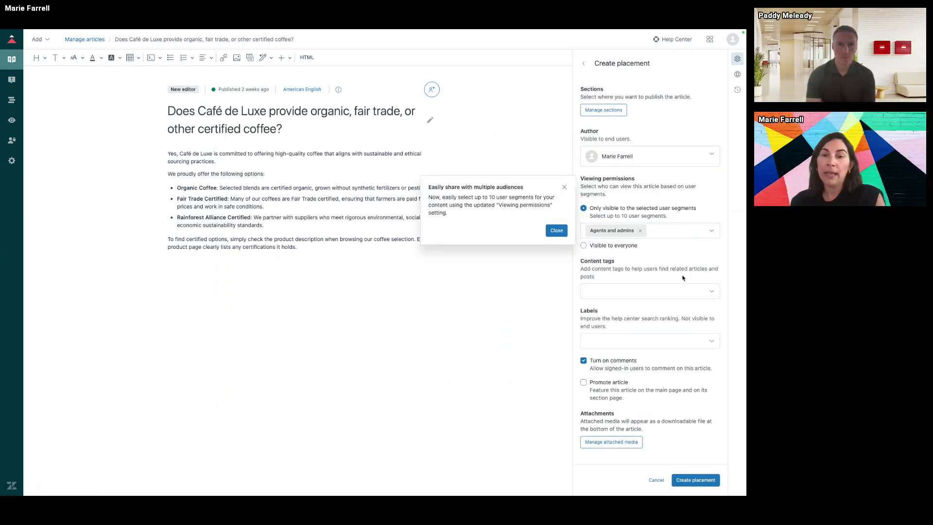
click(565, 188)
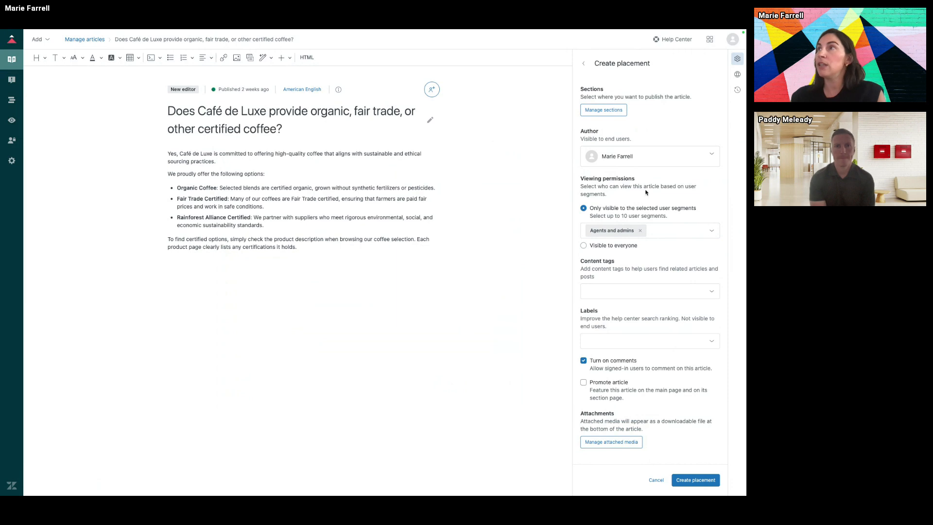
click(661, 230)
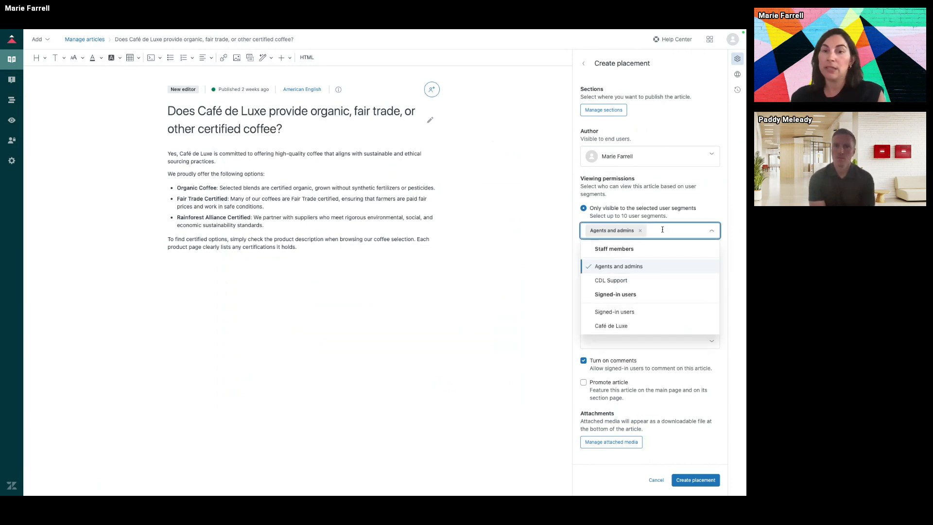
click(613, 327)
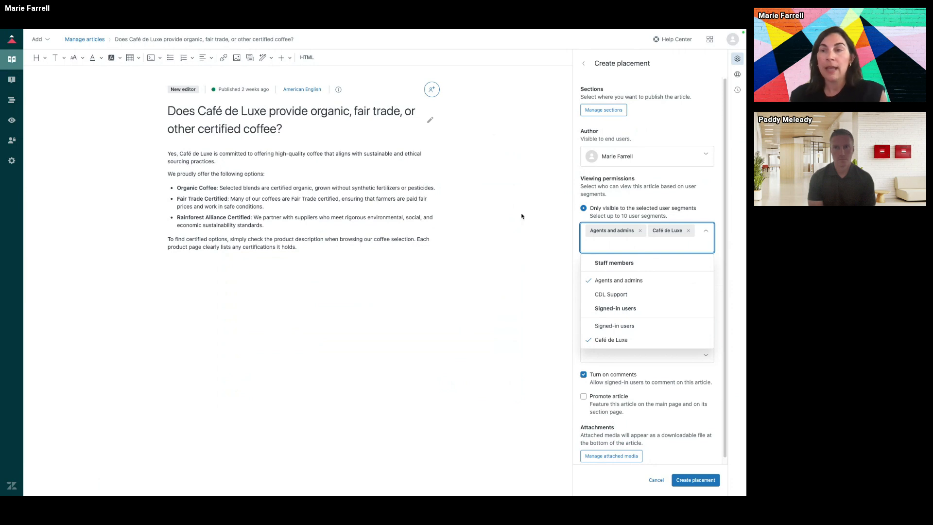
click(540, 260)
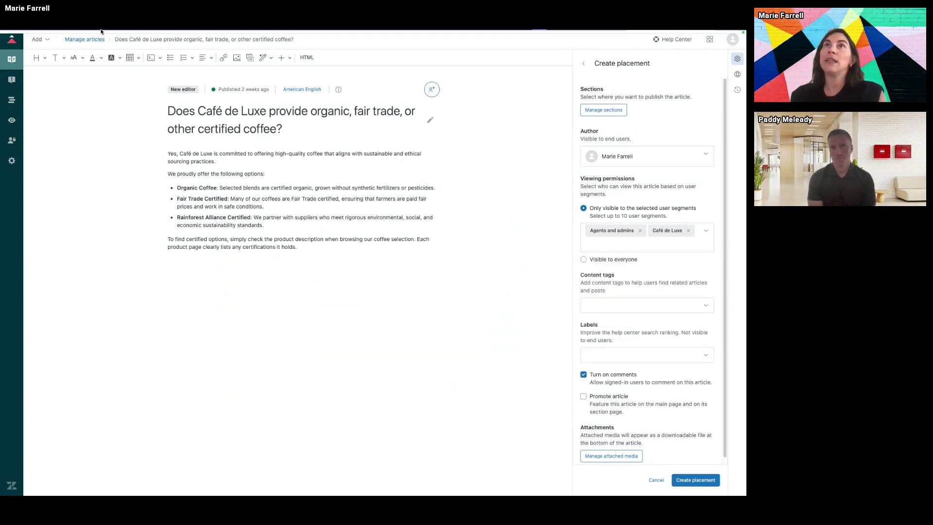
- Switch back to the presentation and advance to the Branding slide
click(98, 46)
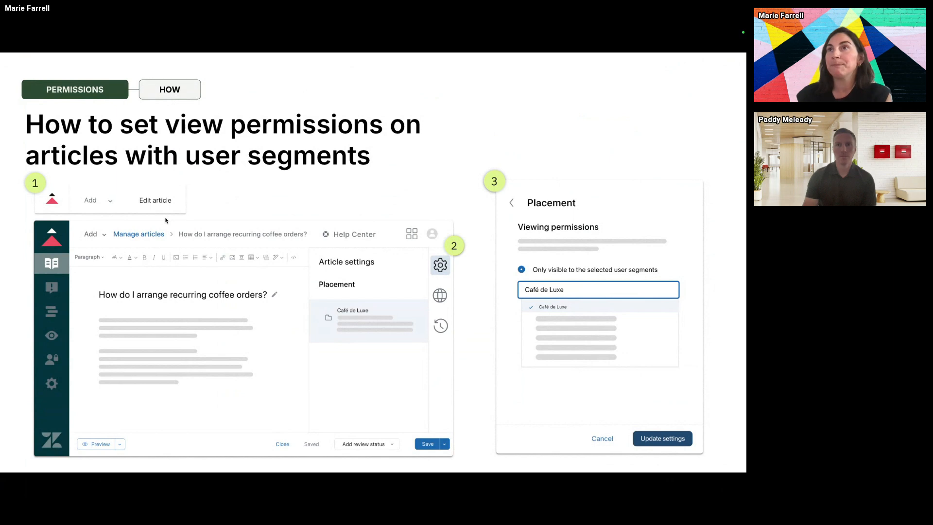
key(Right)
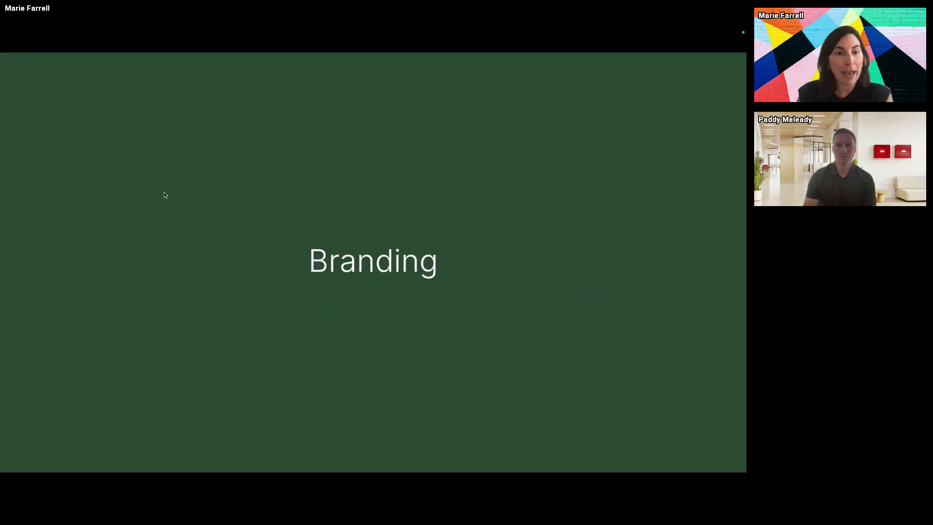